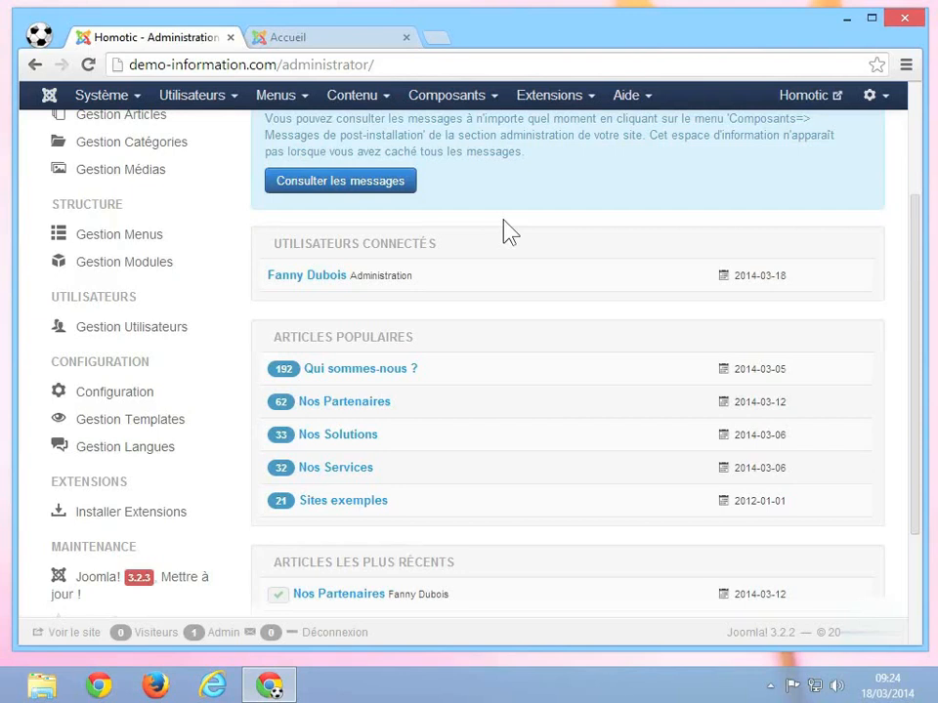
Open the management page for article categories
{"action": "left_click", "coordinate": [370, 115]}
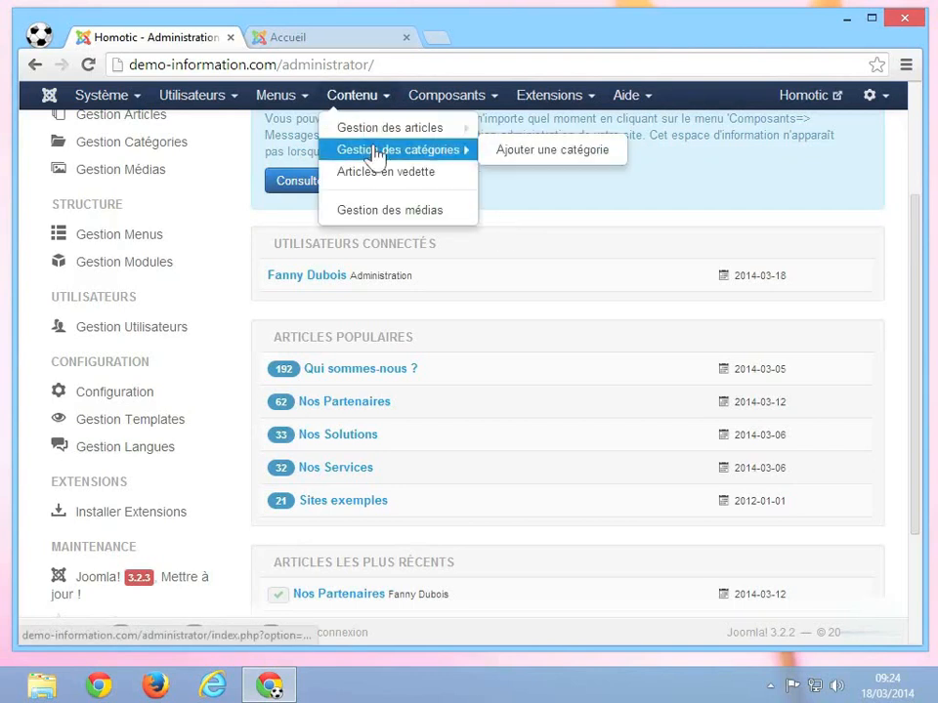
{"action": "left_click", "coordinate": [376, 154]}
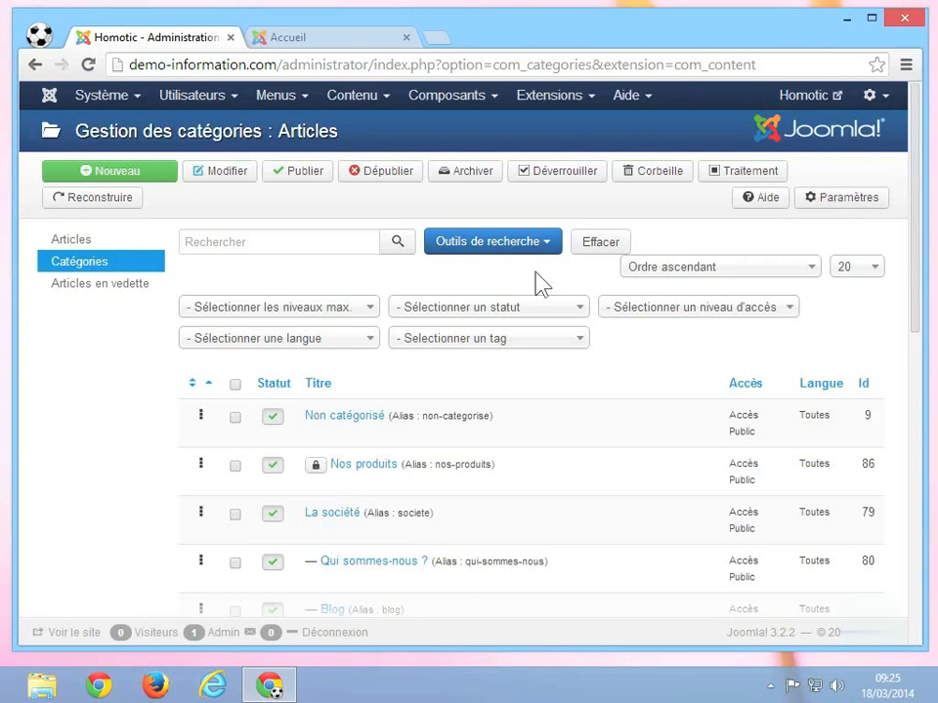
Search the categories for "presse" and clear the search
{"action": "left_click", "coordinate": [315, 247]}
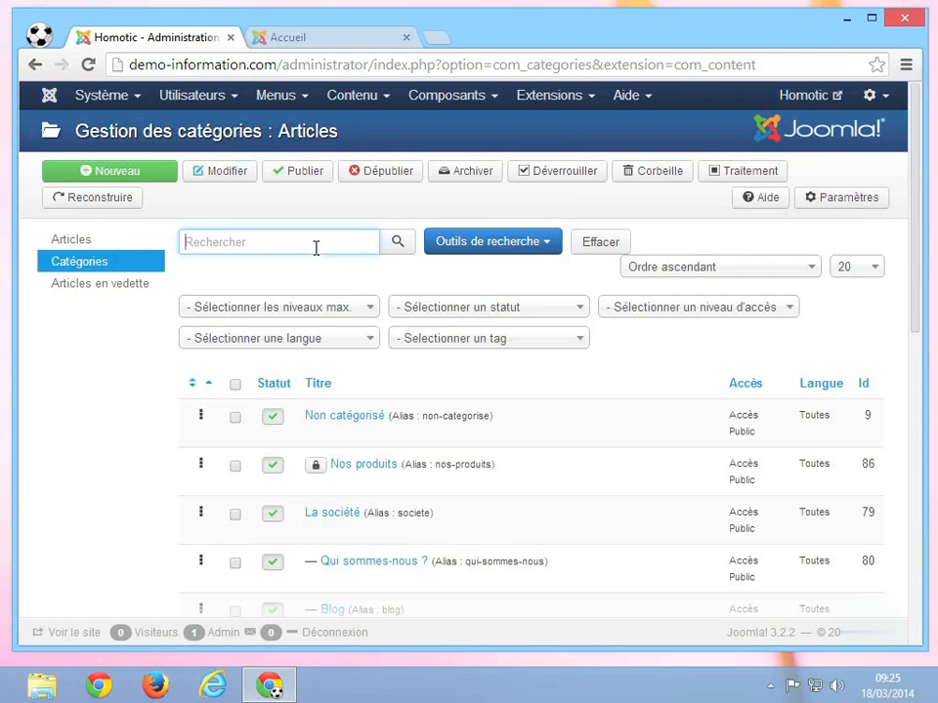
{"action": "type", "text": "presse"}
{"action": "left_click", "coordinate": [403, 251]}
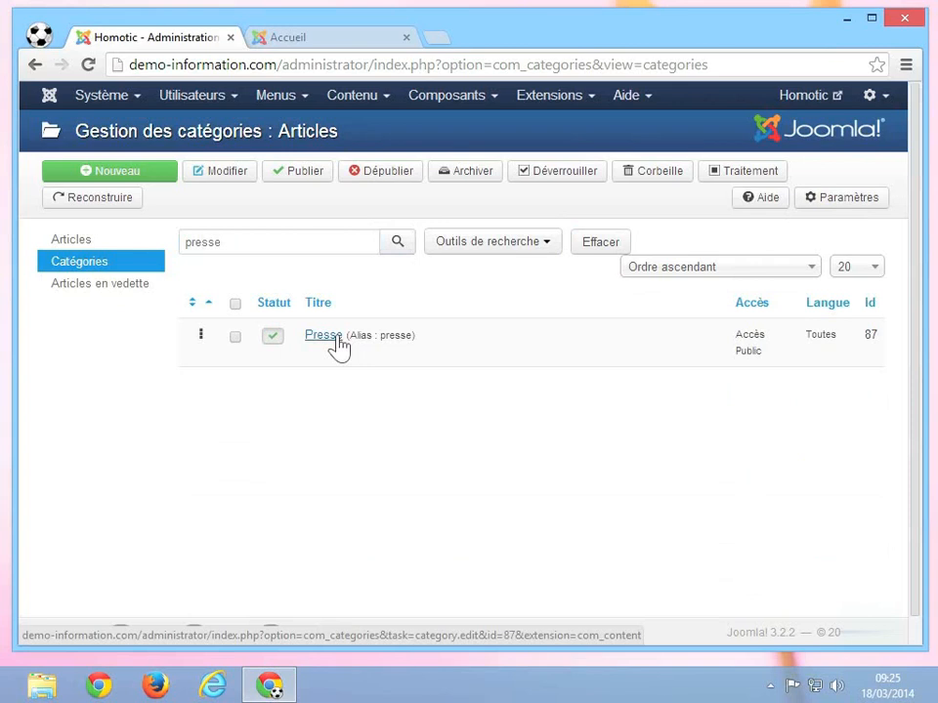
{"action": "left_click", "coordinate": [595, 244]}
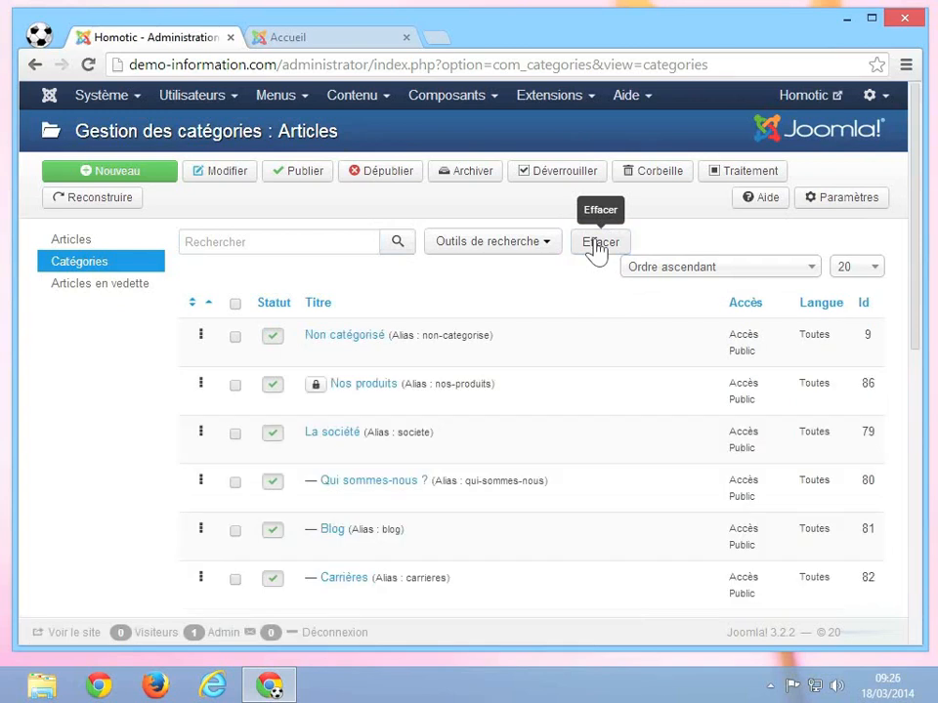
Sort the category list by "Titre ascendant" and look through the alphabetical listing
{"action": "left_click", "coordinate": [735, 282]}
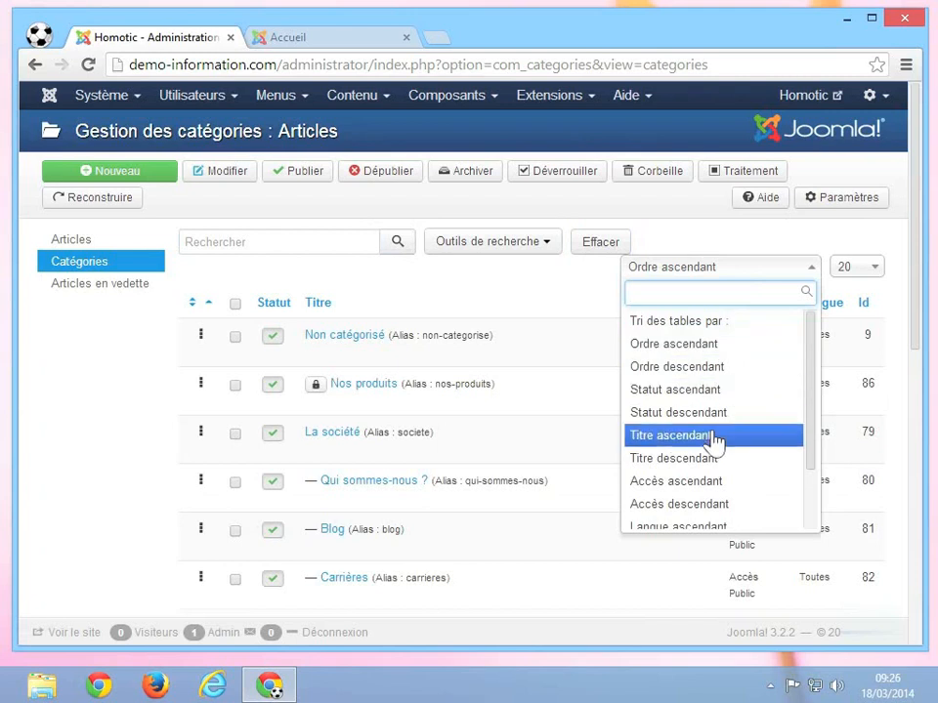
{"action": "scroll", "coordinate": [716, 442], "scroll_direction": "down", "scroll_amount": 5}
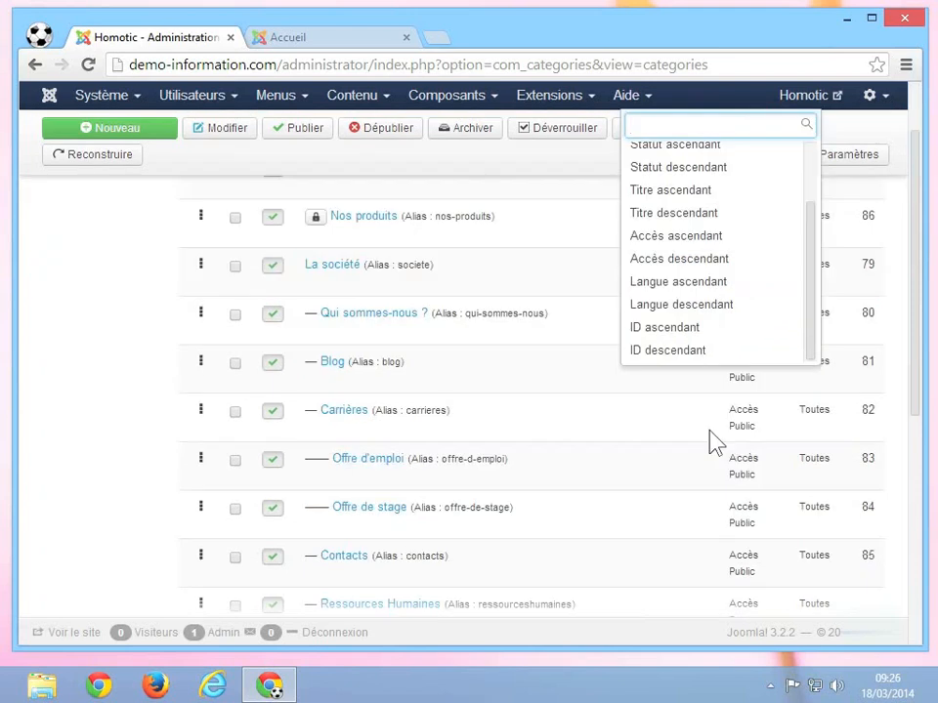
{"action": "scroll", "coordinate": [716, 442], "scroll_direction": "up", "scroll_amount": 3}
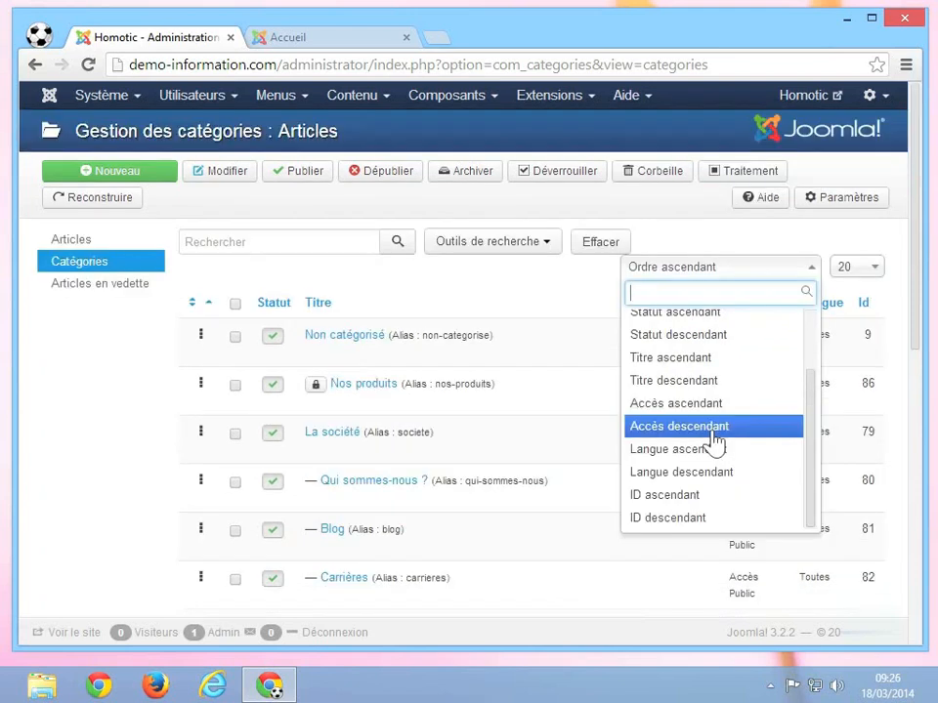
{"action": "left_click", "coordinate": [670, 359]}
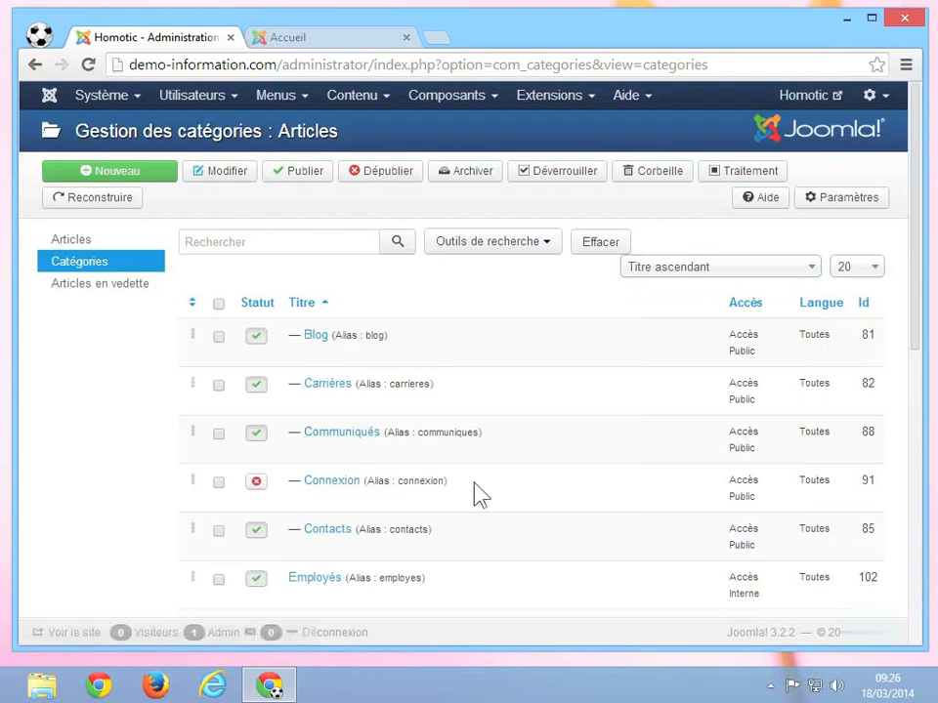
{"action": "scroll", "coordinate": [479, 493], "scroll_direction": "down", "scroll_amount": 4}
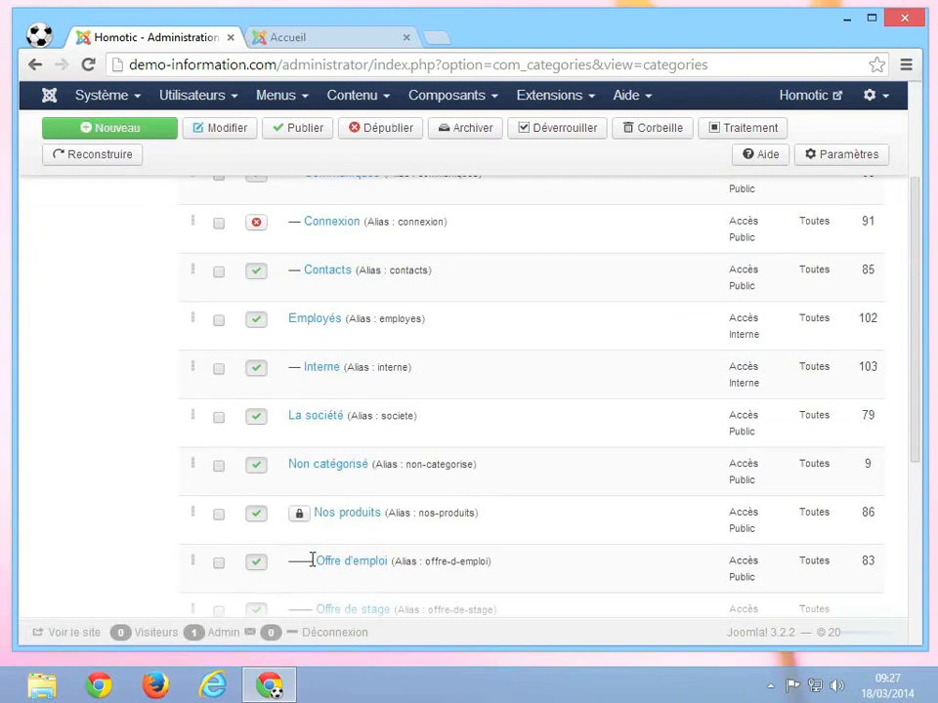
{"action": "scroll", "coordinate": [312, 559], "scroll_direction": "down", "scroll_amount": 1}
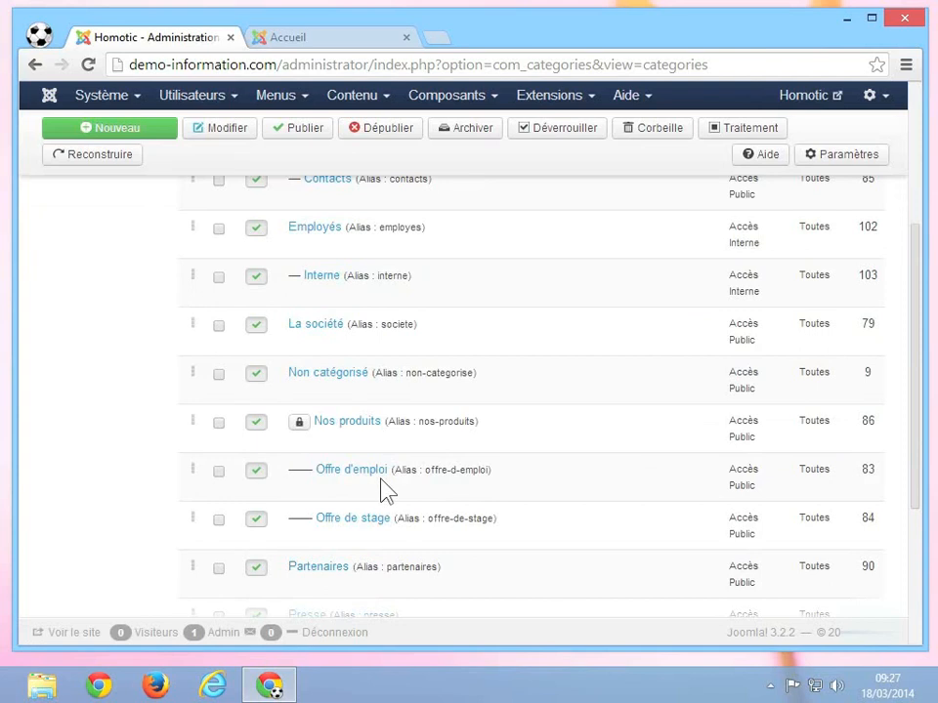
{"action": "scroll", "coordinate": [386, 488], "scroll_direction": "up", "scroll_amount": 4}
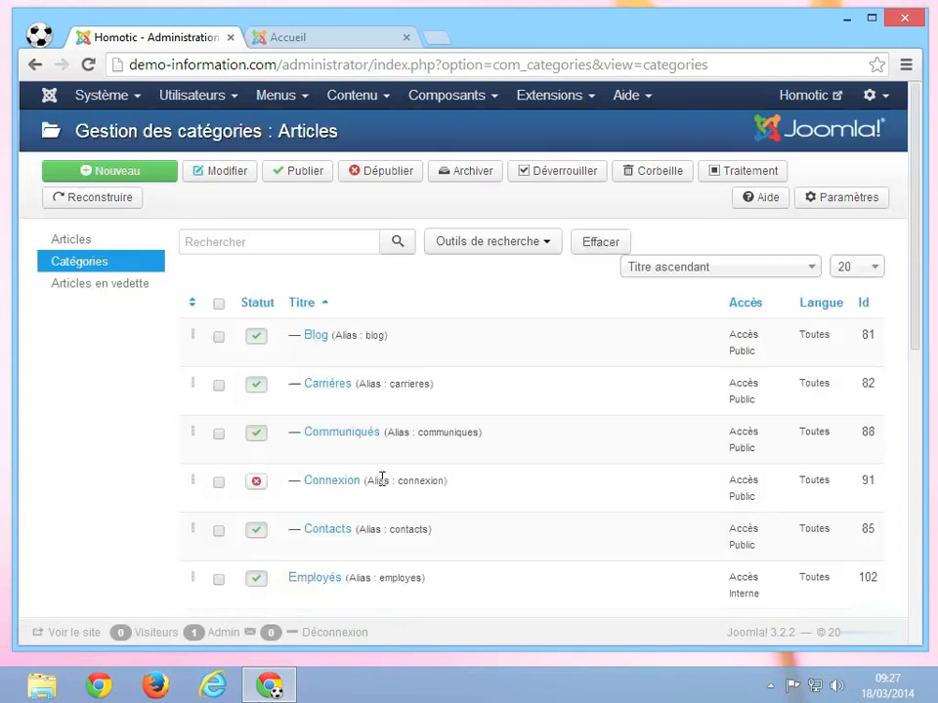
Change the category list sorting to "Ordre descendant" and look through the list
{"action": "left_click", "coordinate": [658, 273]}
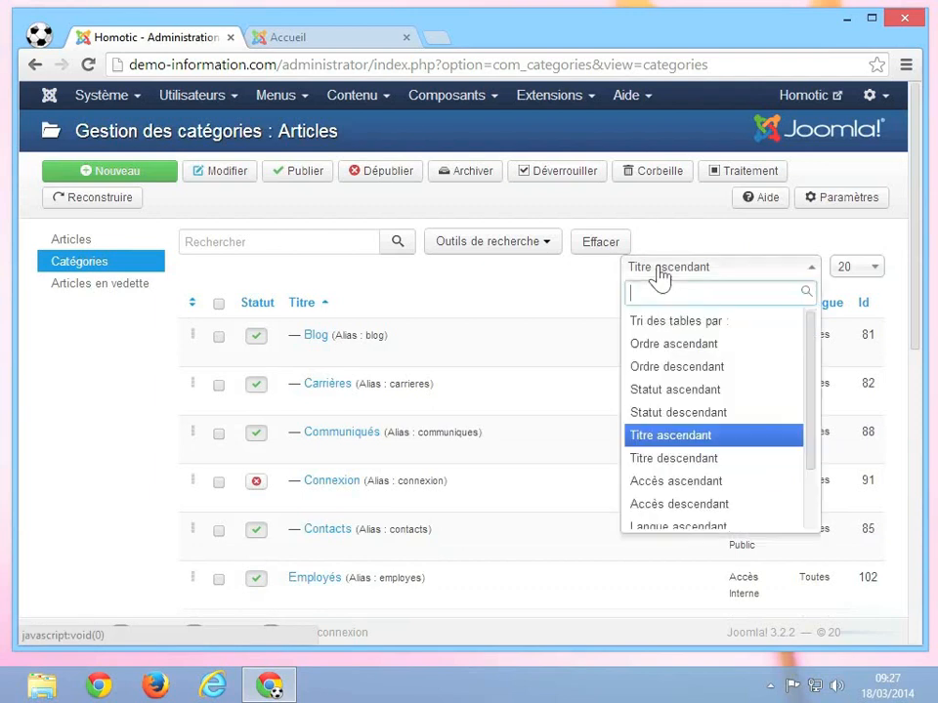
{"action": "left_click", "coordinate": [672, 368]}
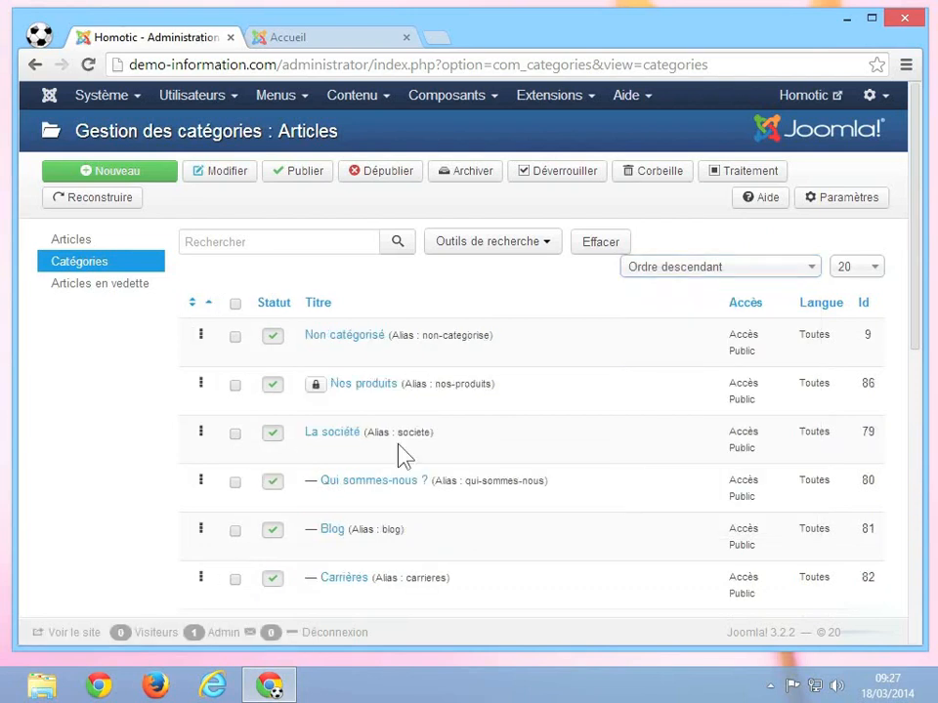
{"action": "scroll", "coordinate": [401, 532], "scroll_direction": "down", "scroll_amount": 2}
{"action": "scroll", "coordinate": [400, 532], "scroll_direction": "down", "scroll_amount": 2}
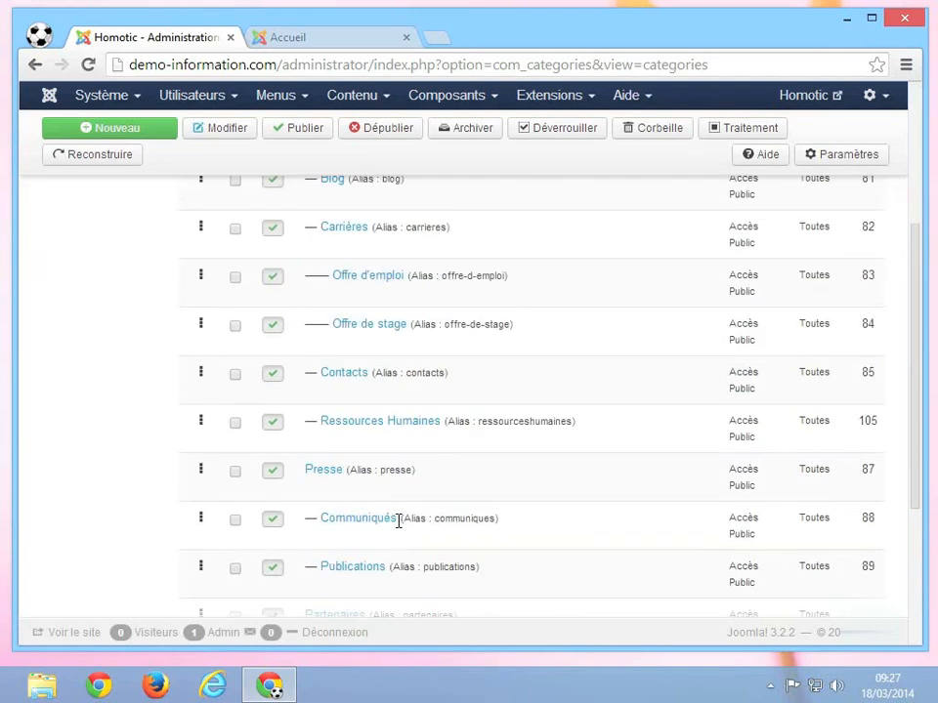
{"action": "scroll", "coordinate": [399, 528], "scroll_direction": "up", "scroll_amount": 5}
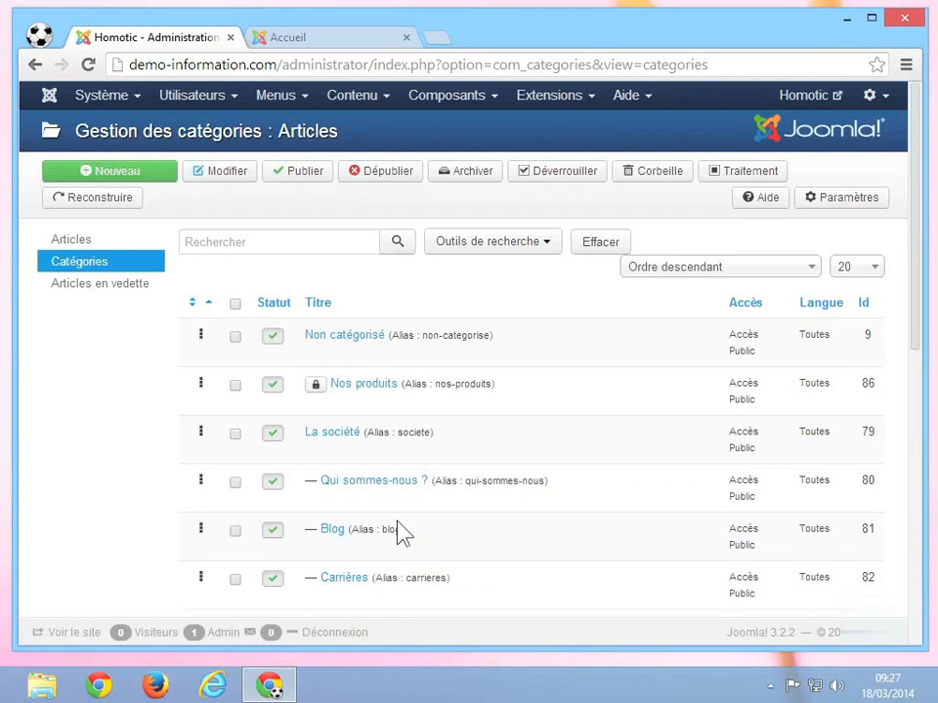
Filter the categories by the status "Non publié", and reset the status filter
{"action": "left_click", "coordinate": [476, 251]}
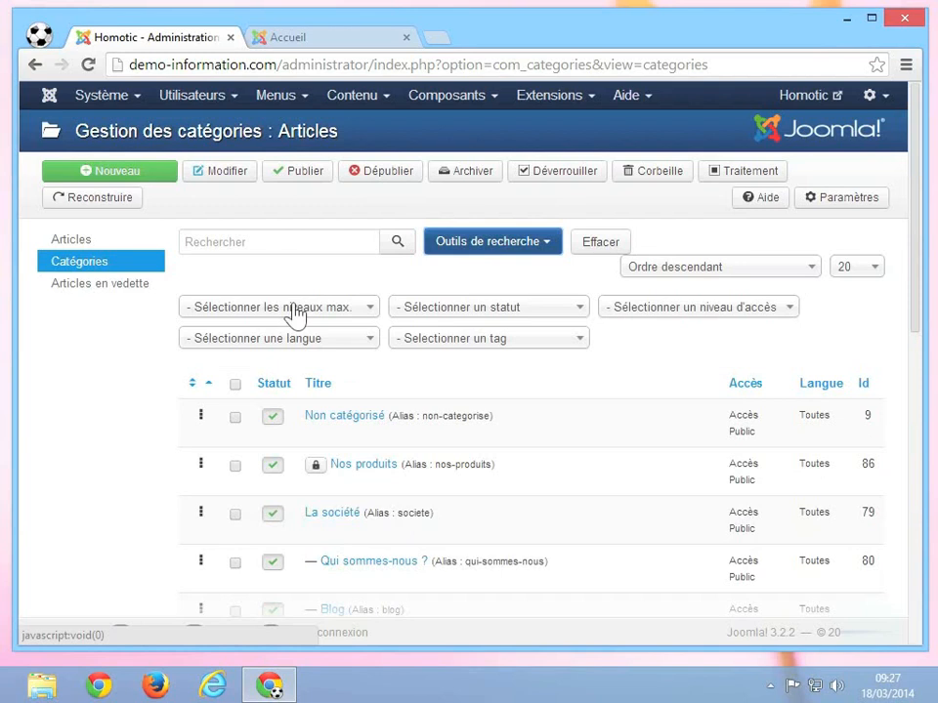
{"action": "left_click", "coordinate": [441, 311]}
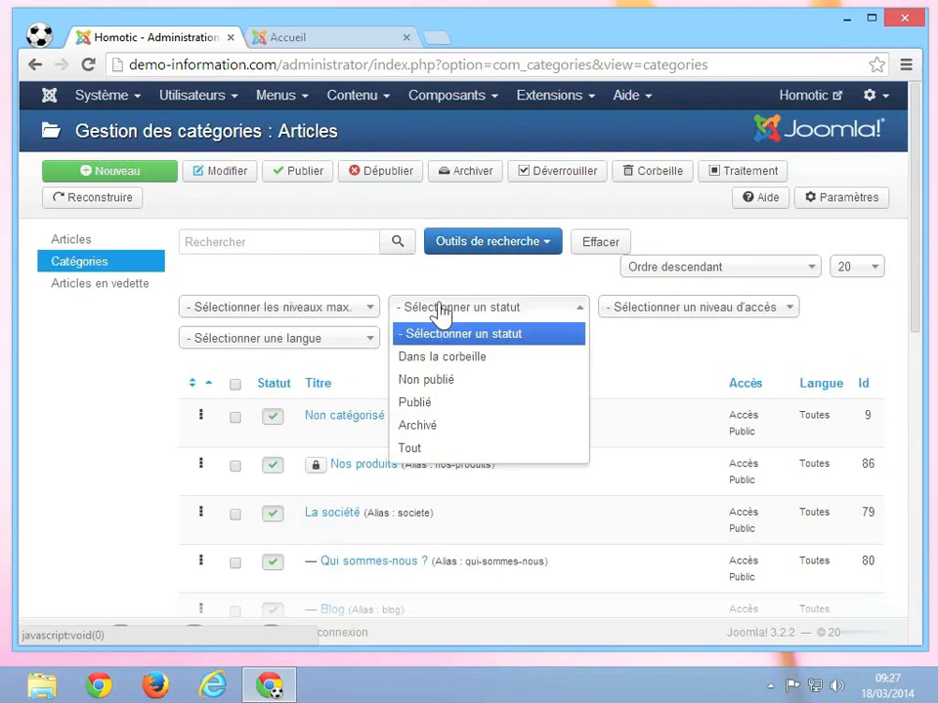
{"action": "left_click", "coordinate": [448, 388]}
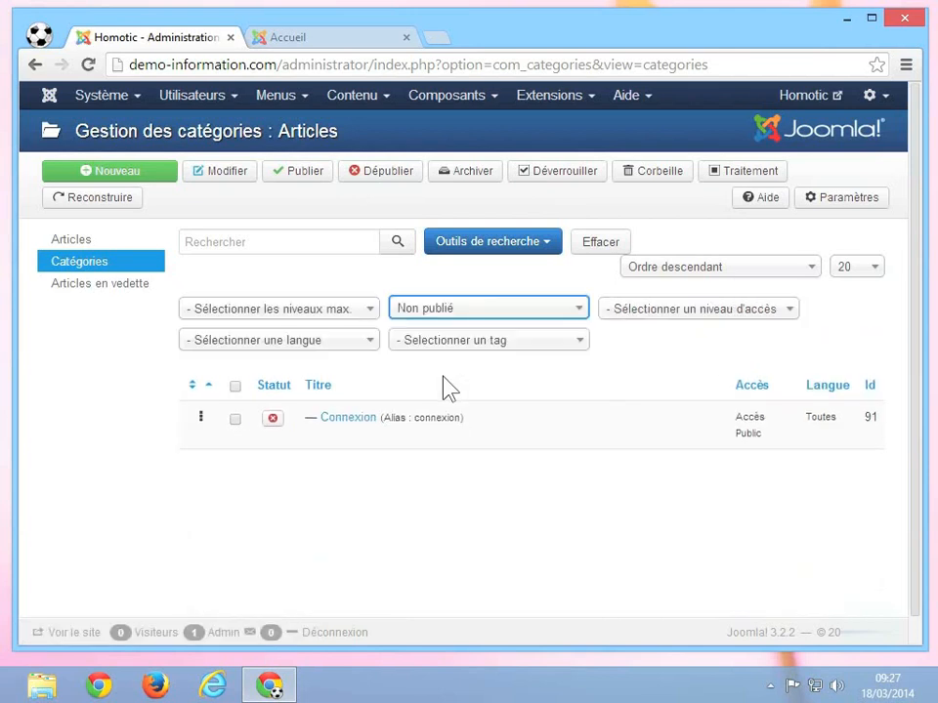
{"action": "left_click", "coordinate": [547, 310]}
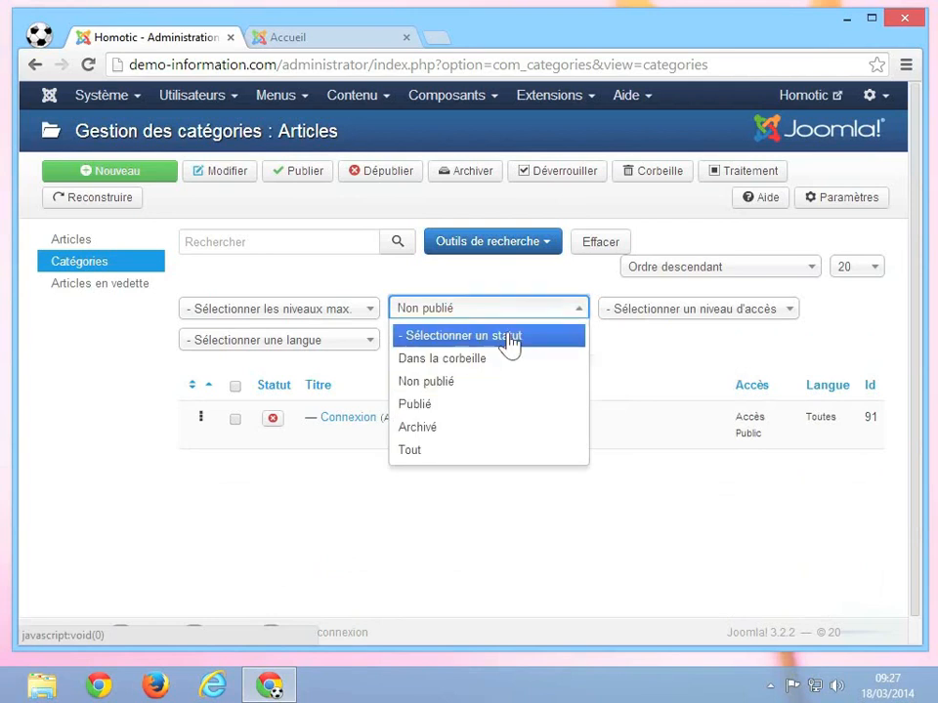
{"action": "left_click", "coordinate": [509, 337]}
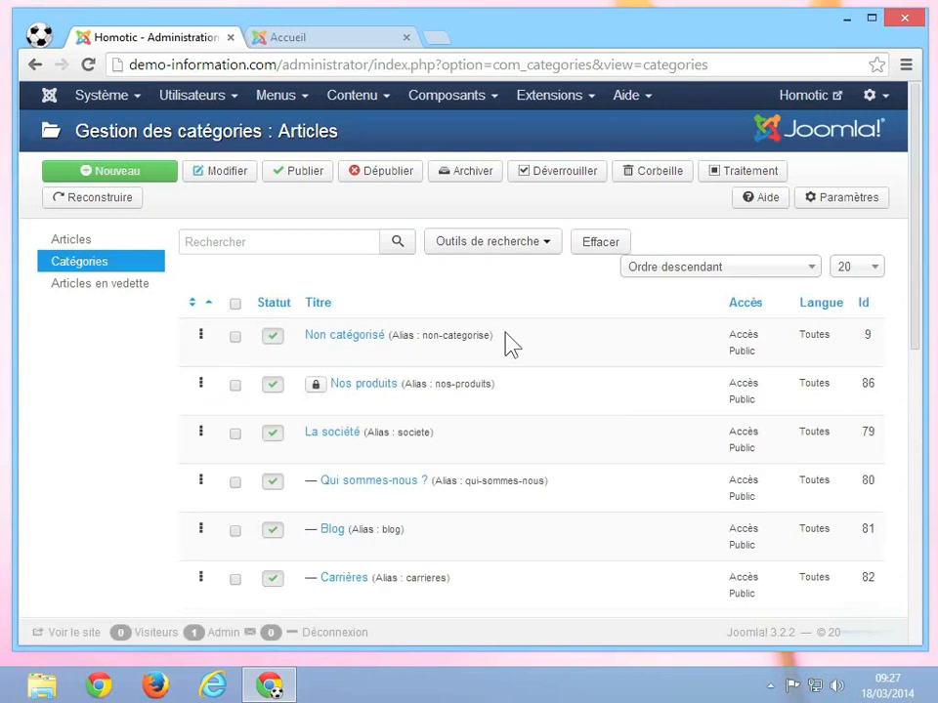
Open the category "La société" for editing and look over its properties and available parent categories
{"action": "left_click", "coordinate": [524, 250]}
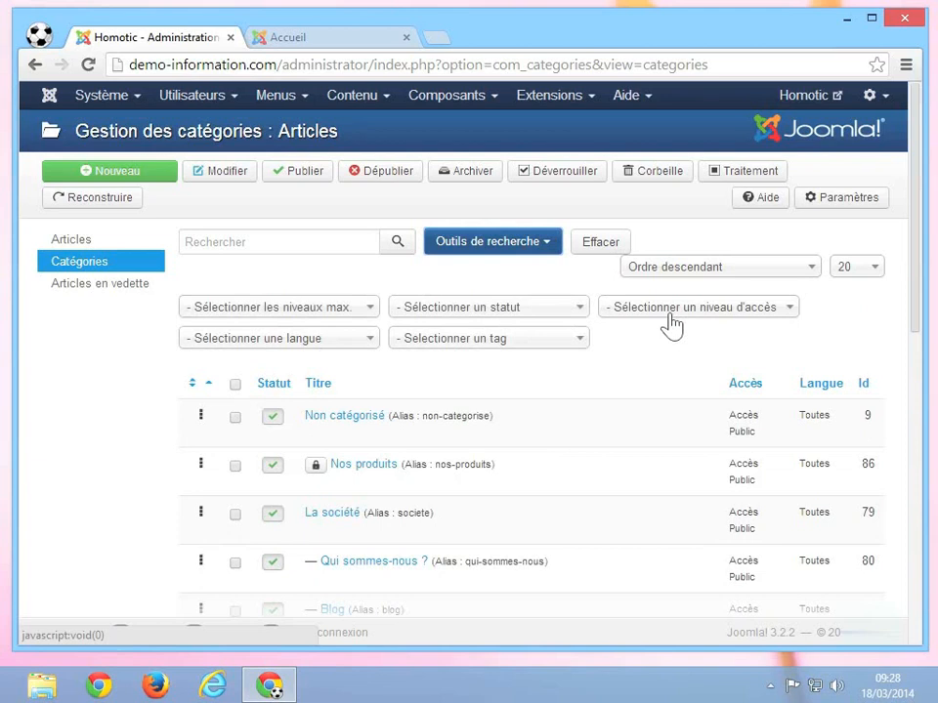
{"action": "left_click", "coordinate": [345, 518]}
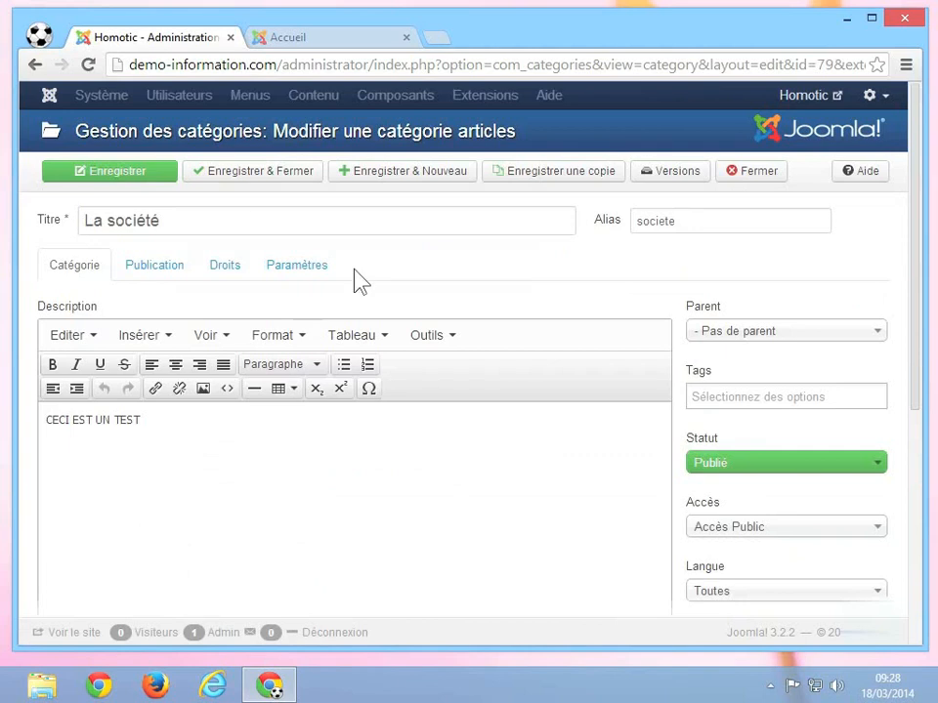
{"action": "left_click", "coordinate": [286, 423]}
{"action": "scroll", "coordinate": [793, 459], "scroll_direction": "down", "scroll_amount": 4}
{"action": "scroll", "coordinate": [796, 457], "scroll_direction": "up", "scroll_amount": 3}
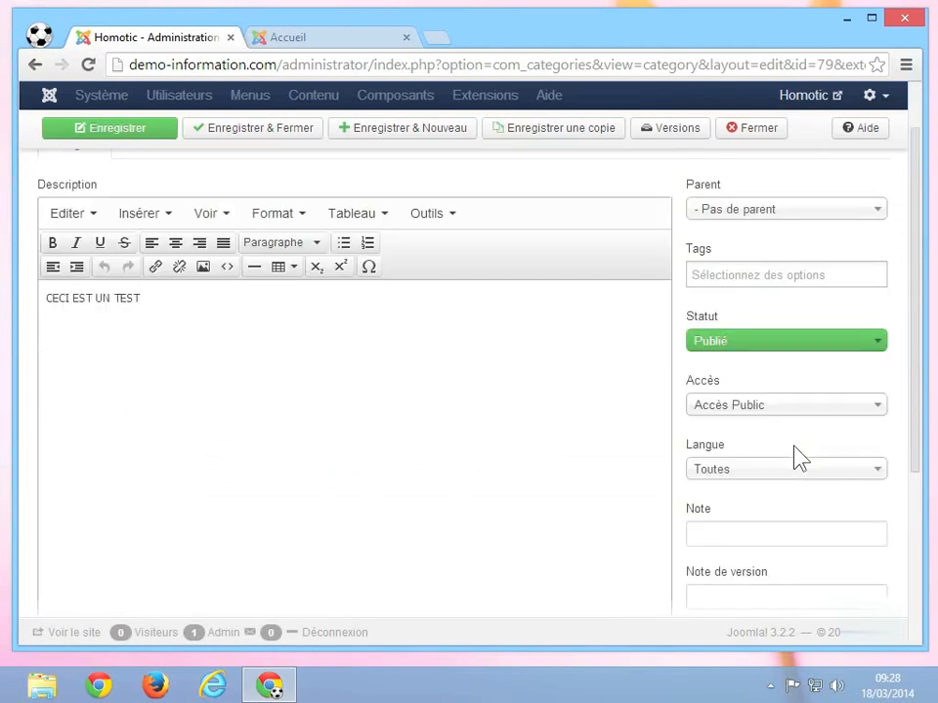
{"action": "left_click", "coordinate": [803, 225]}
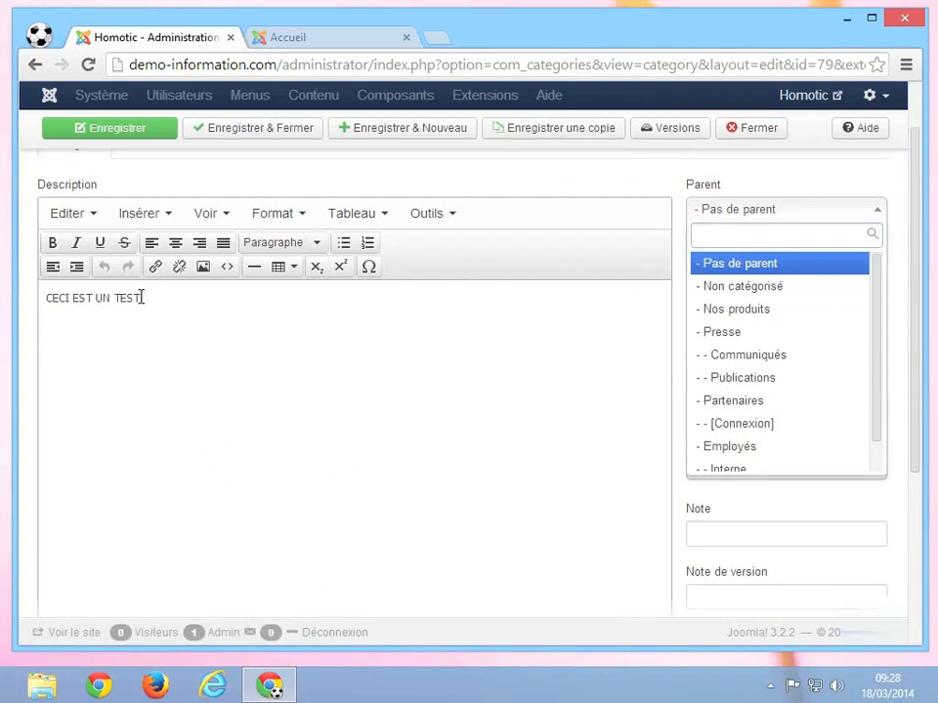
Replace the category's description with "HomoTic est une entreprise de services." and save and close the category
{"action": "key", "text": "ctrl+a"}
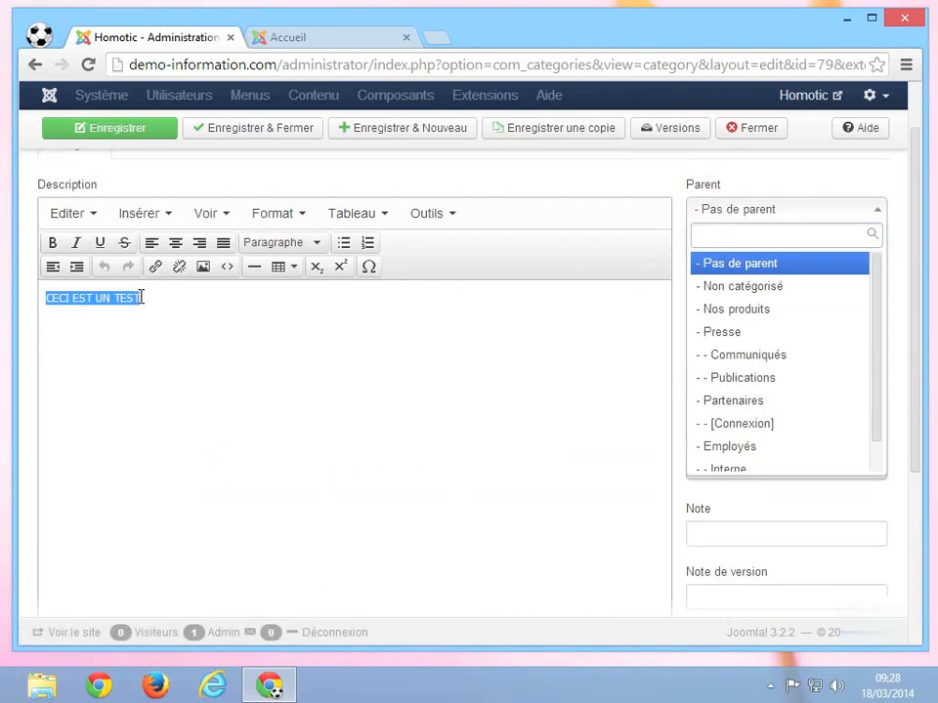
{"action": "type", "text": "HomoTic "}
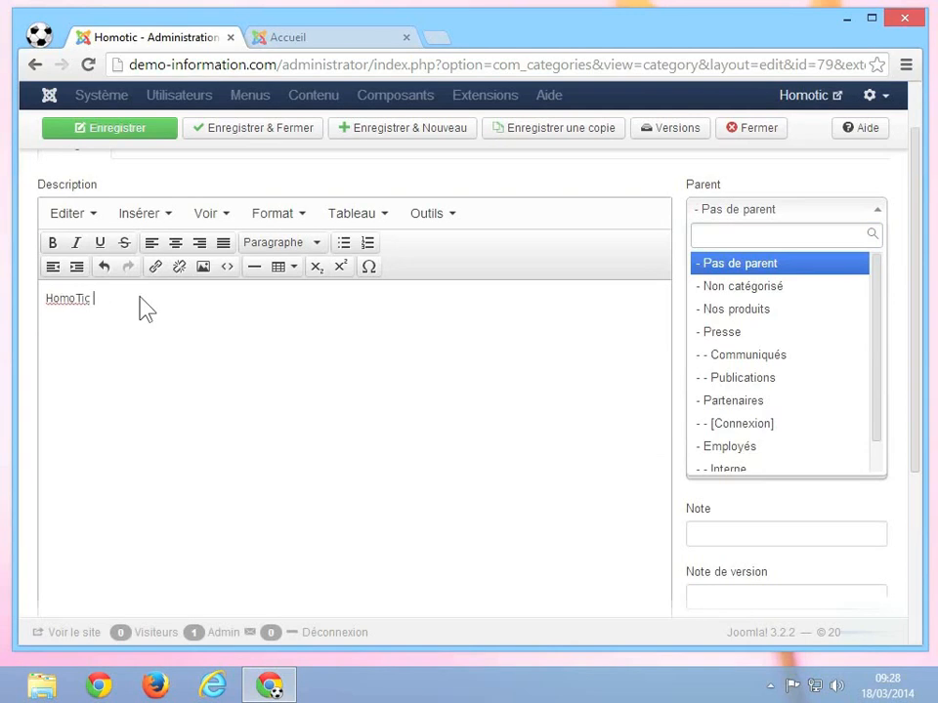
{"action": "type", "text": "est une entreprise de services"}
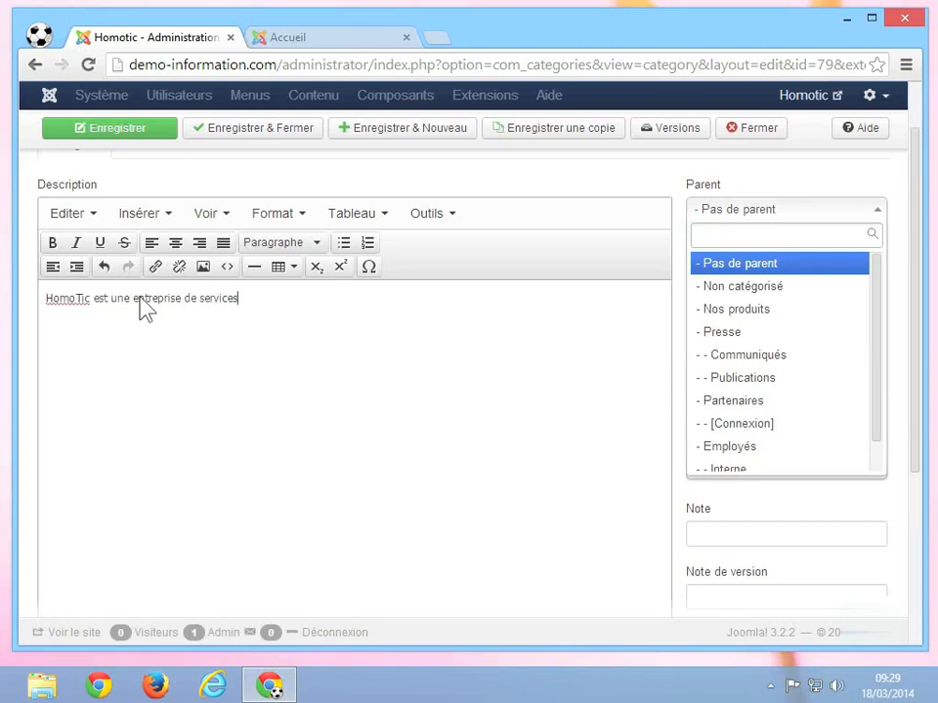
{"action": "type", "text": "."}
{"action": "left_click", "coordinate": [896, 278]}
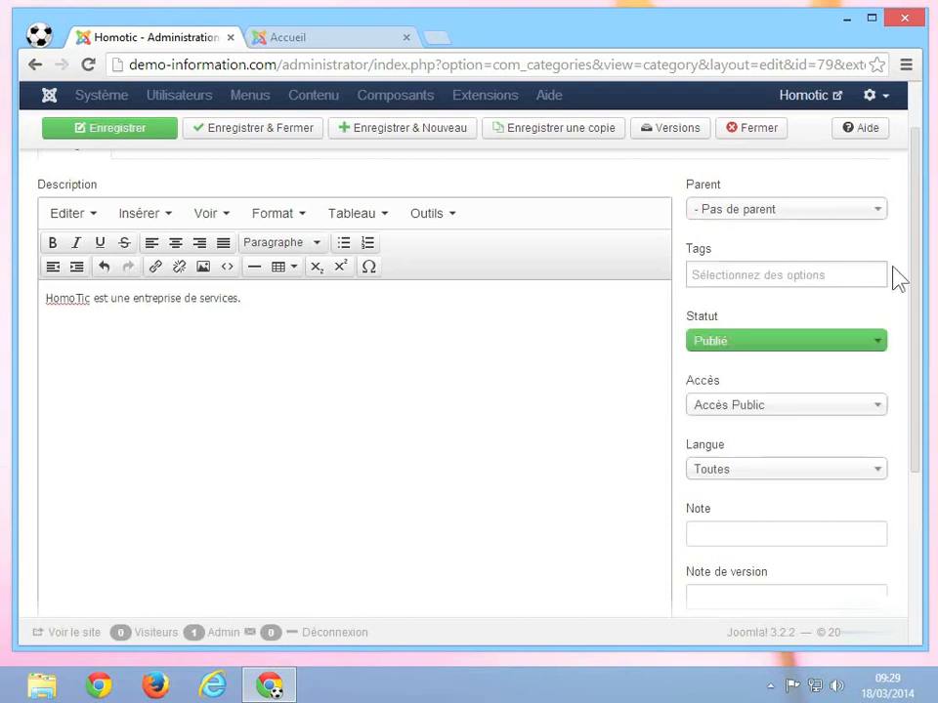
{"action": "scroll", "coordinate": [896, 278], "scroll_direction": "up", "scroll_amount": 2}
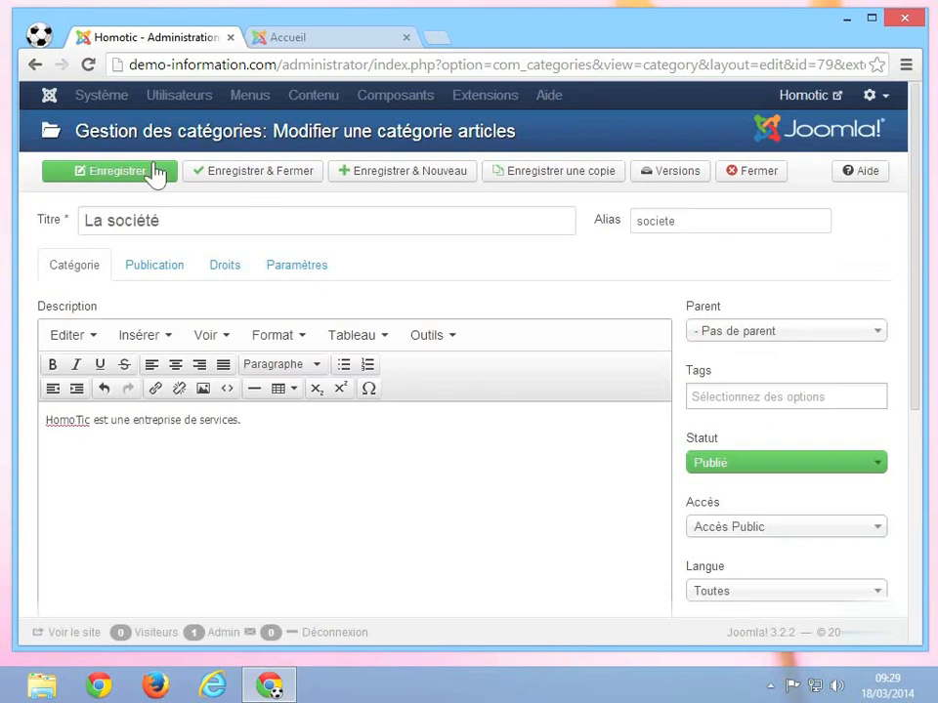
{"action": "left_click", "coordinate": [198, 183]}
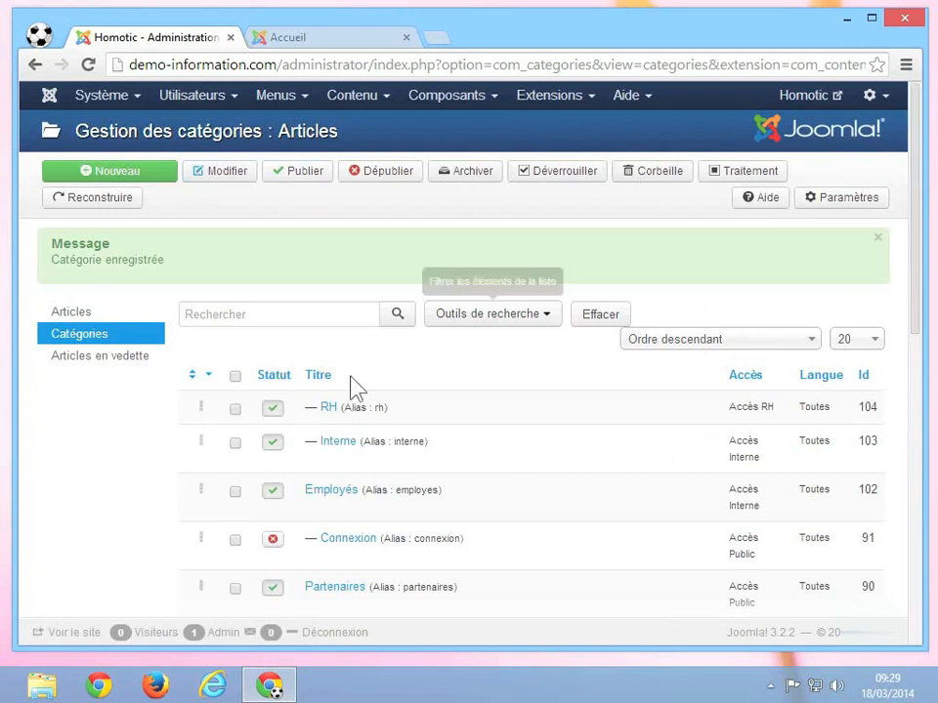
Unpublish the category "Interne" and publish it again
{"action": "left_click", "coordinate": [236, 445]}
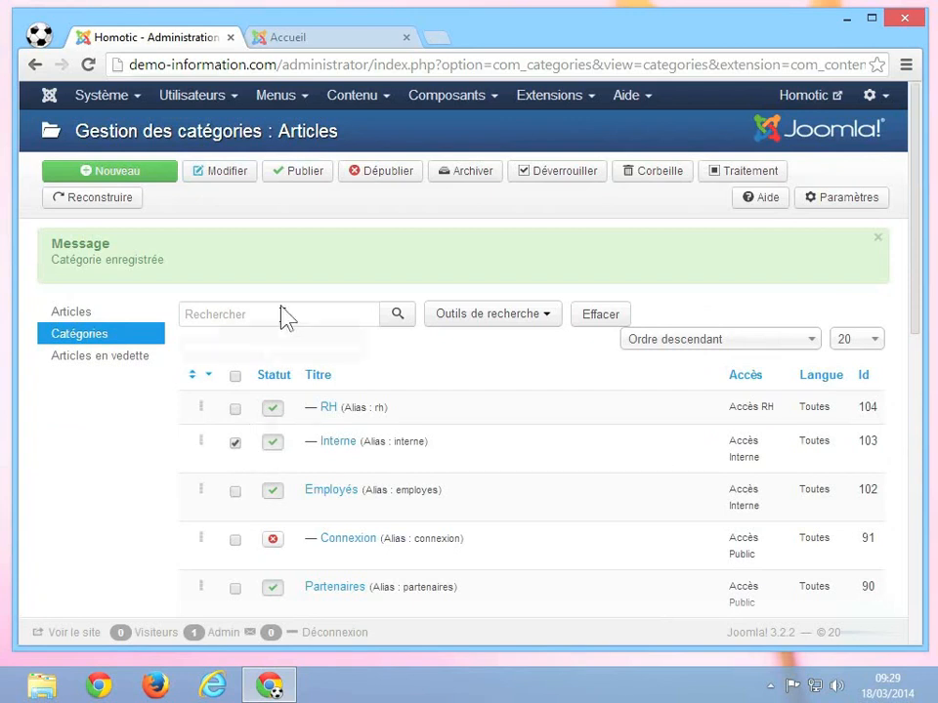
{"action": "left_click", "coordinate": [380, 189]}
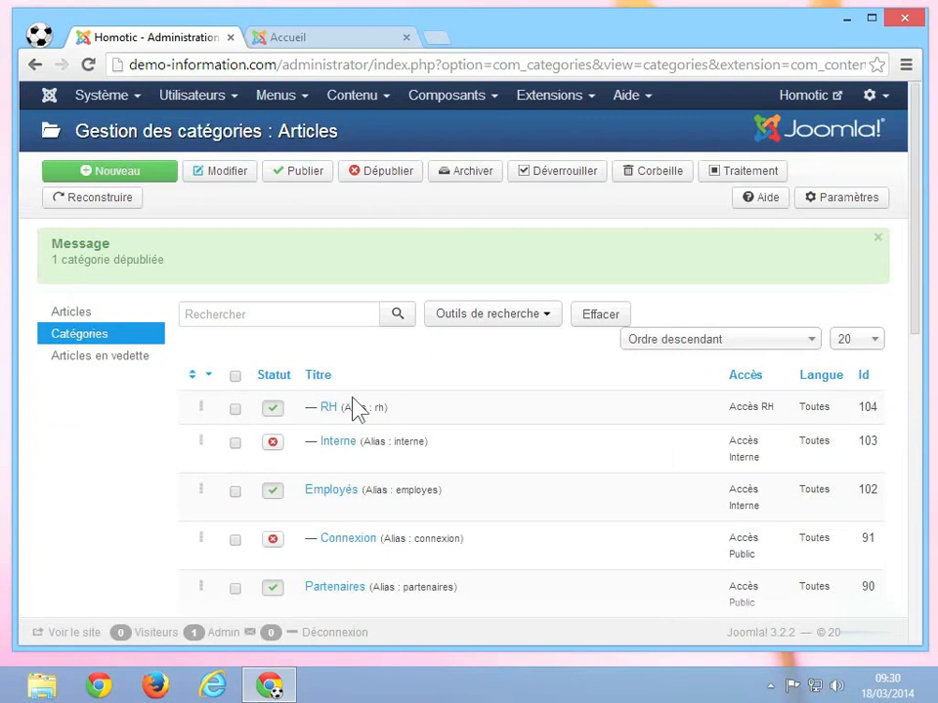
{"action": "left_click", "coordinate": [274, 443]}
Batch-move the categories "RH" and "Interne" into the parent category "Partenaires"
{"action": "left_click", "coordinate": [235, 445]}
{"action": "left_click", "coordinate": [714, 171]}
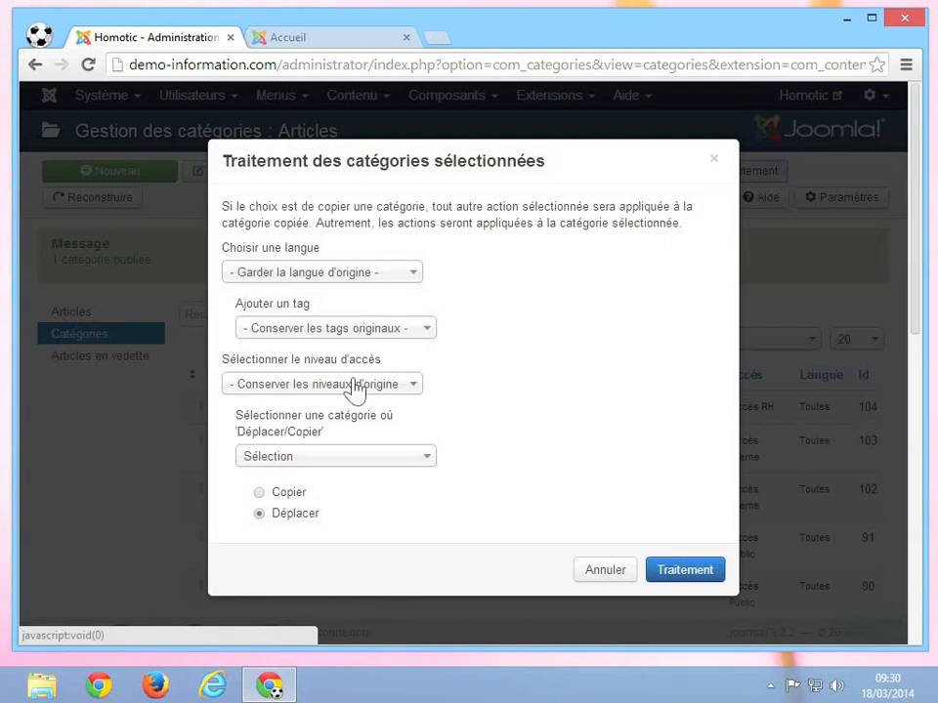
{"action": "left_click", "coordinate": [325, 457]}
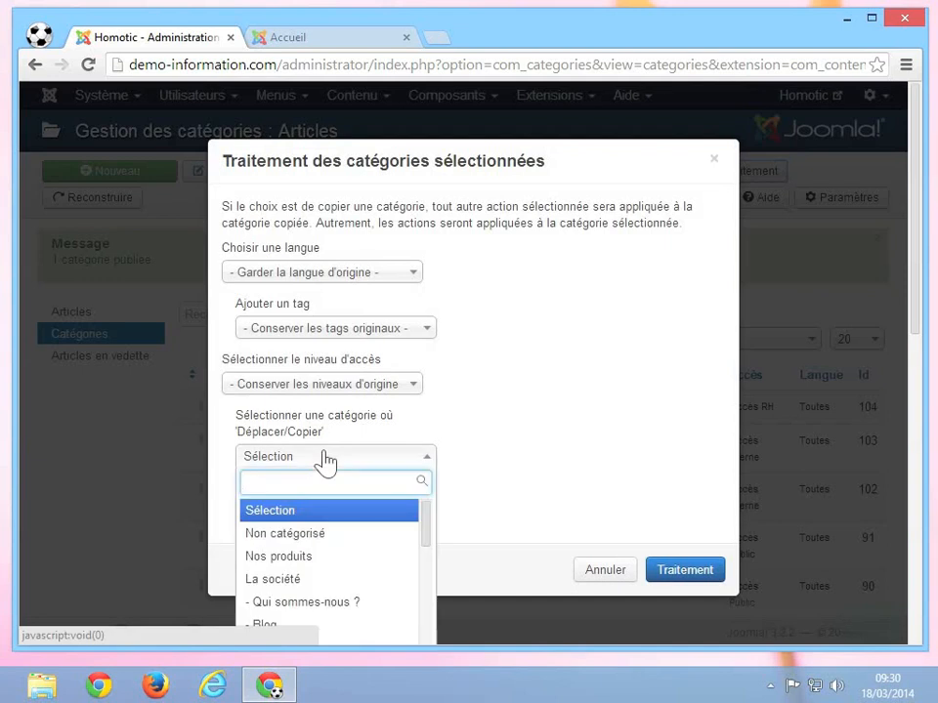
{"action": "scroll", "coordinate": [330, 550], "scroll_direction": "down", "scroll_amount": 4}
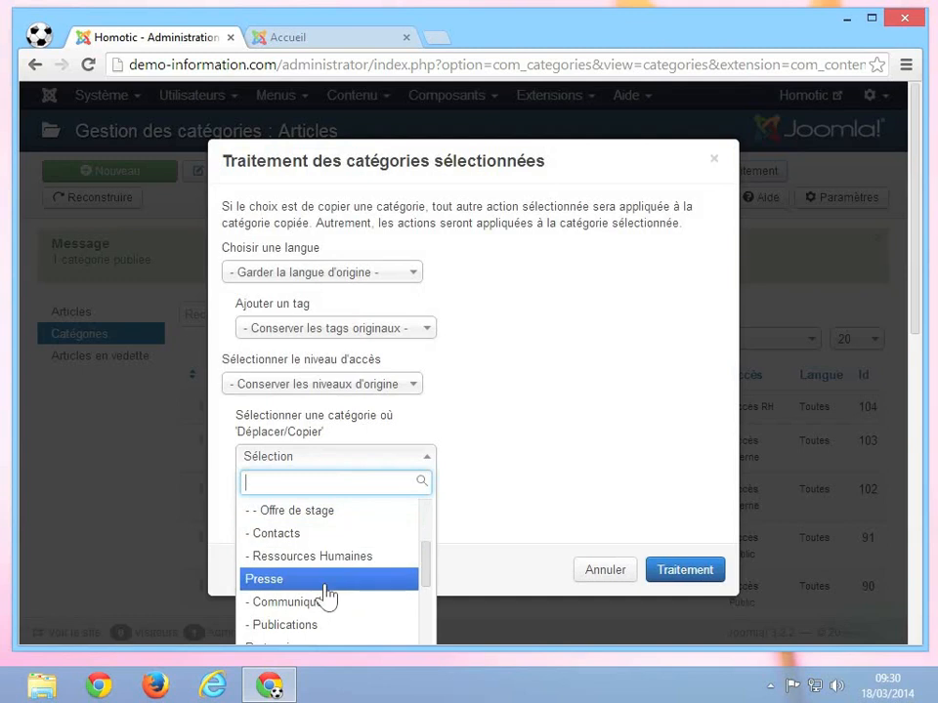
{"action": "scroll", "coordinate": [328, 576], "scroll_direction": "down", "scroll_amount": 1}
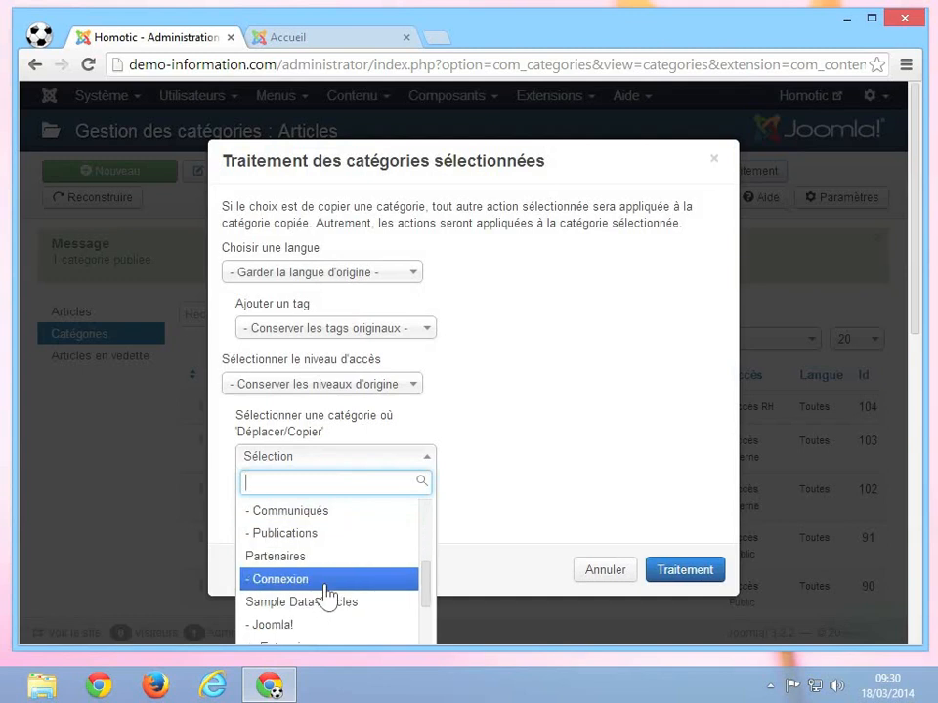
{"action": "left_click", "coordinate": [285, 557]}
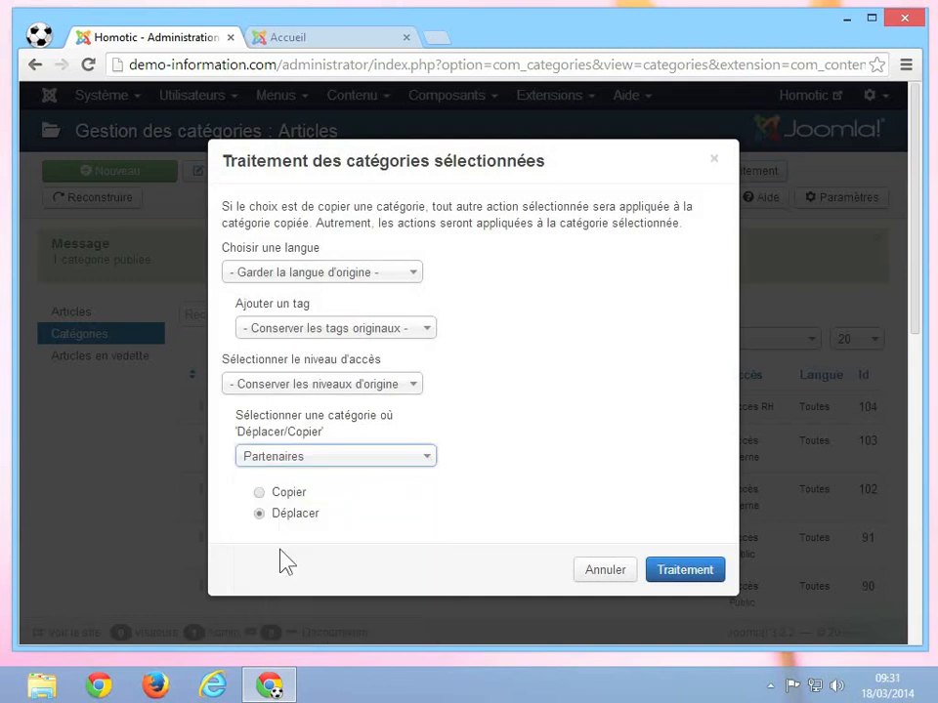
{"action": "left_click", "coordinate": [674, 575]}
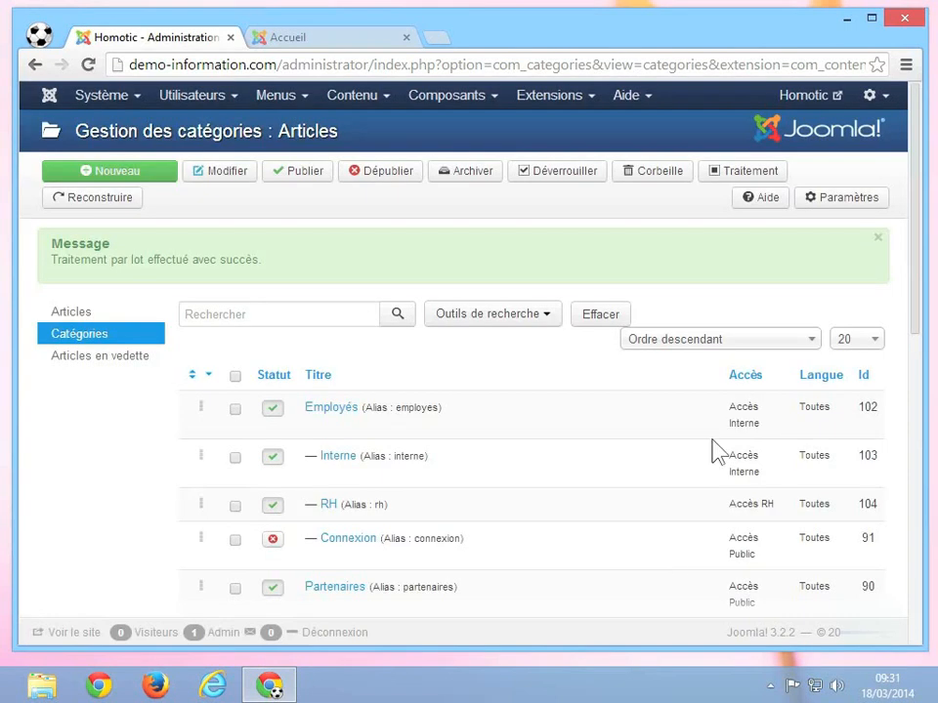
Sort the category list by "Ordre ascendant" and look through the category hierarchy
{"action": "left_click", "coordinate": [722, 354]}
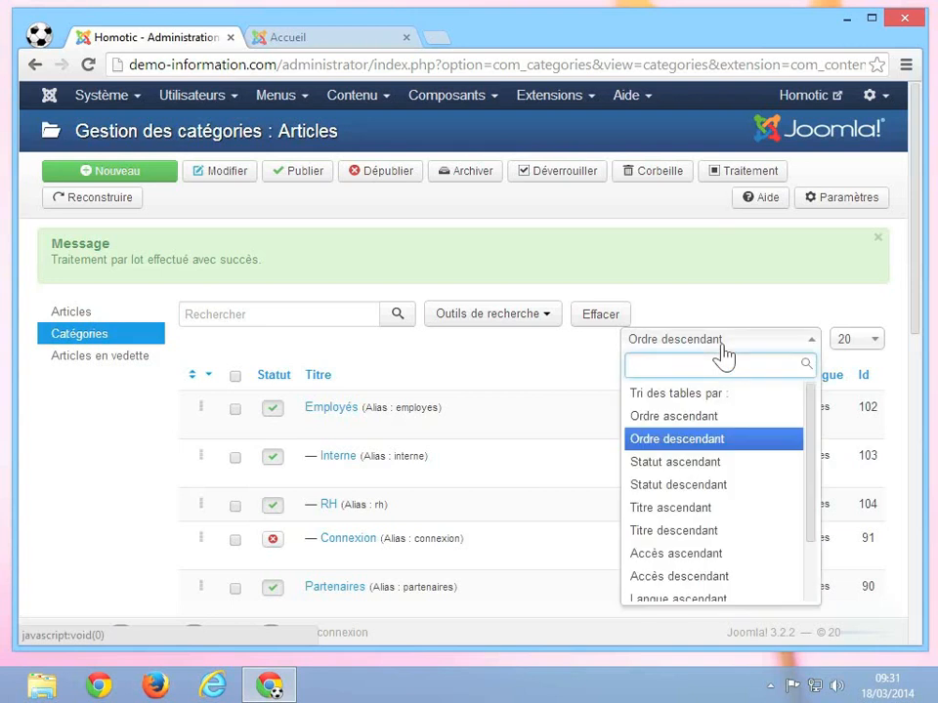
{"action": "left_click", "coordinate": [703, 418]}
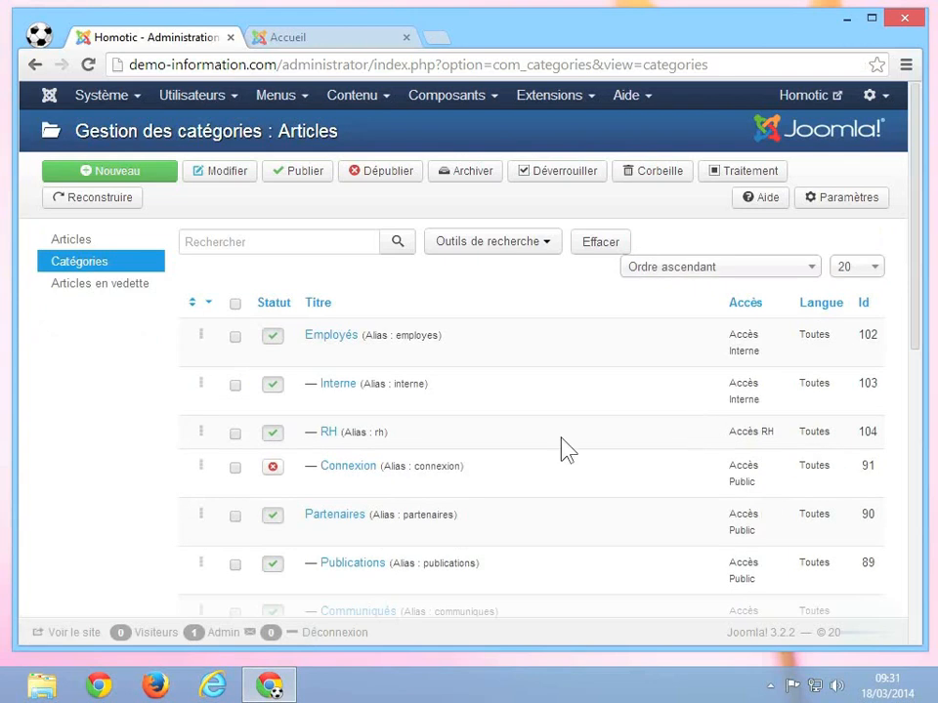
{"action": "scroll", "coordinate": [352, 527], "scroll_direction": "down", "scroll_amount": 3}
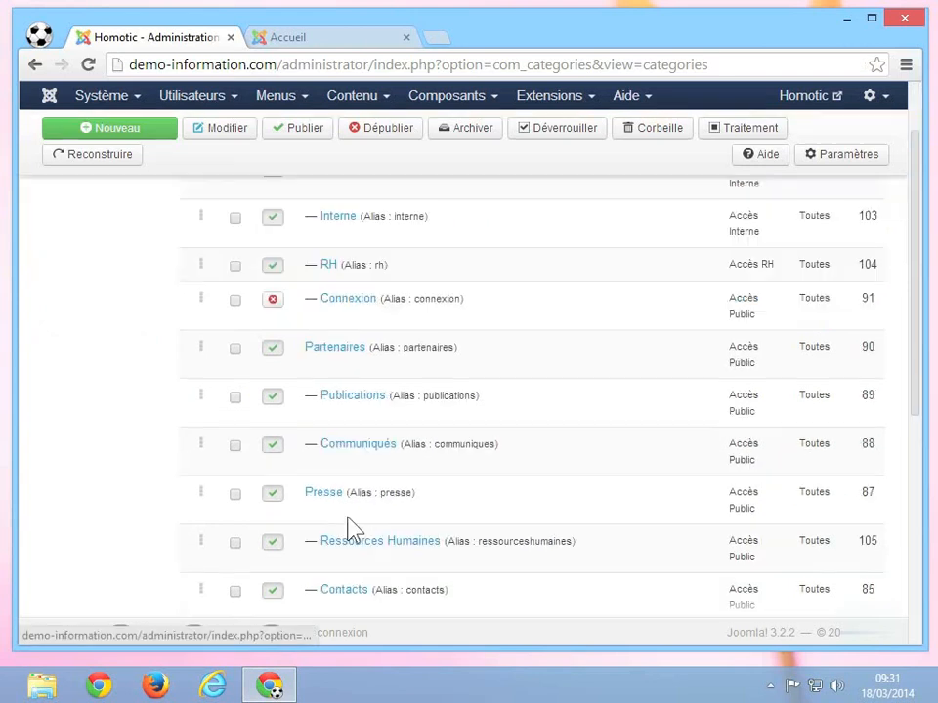
{"action": "scroll", "coordinate": [354, 529], "scroll_direction": "down", "scroll_amount": 2}
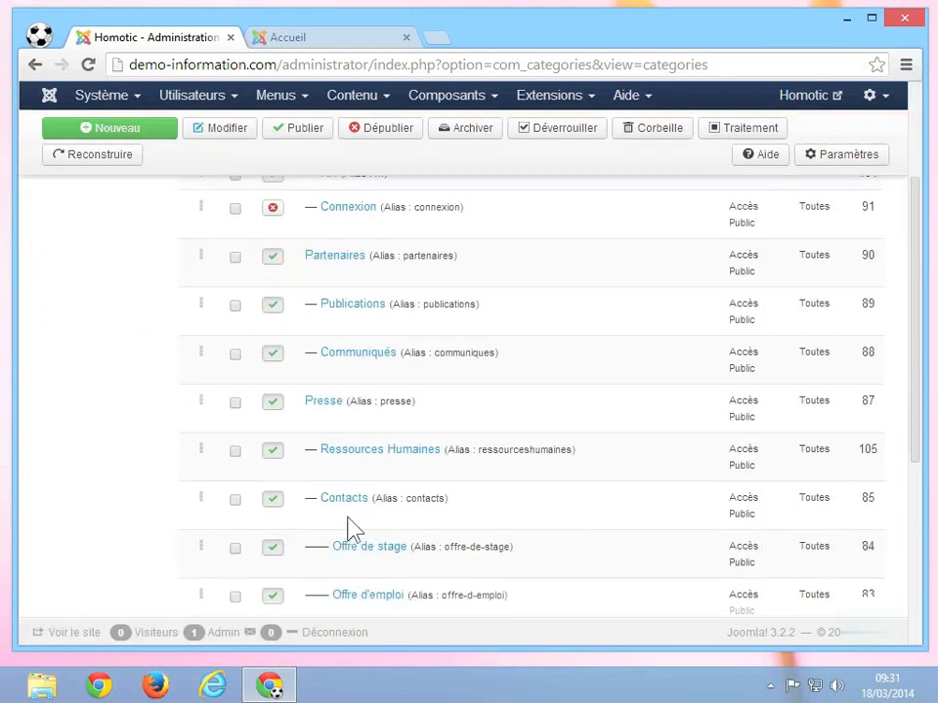